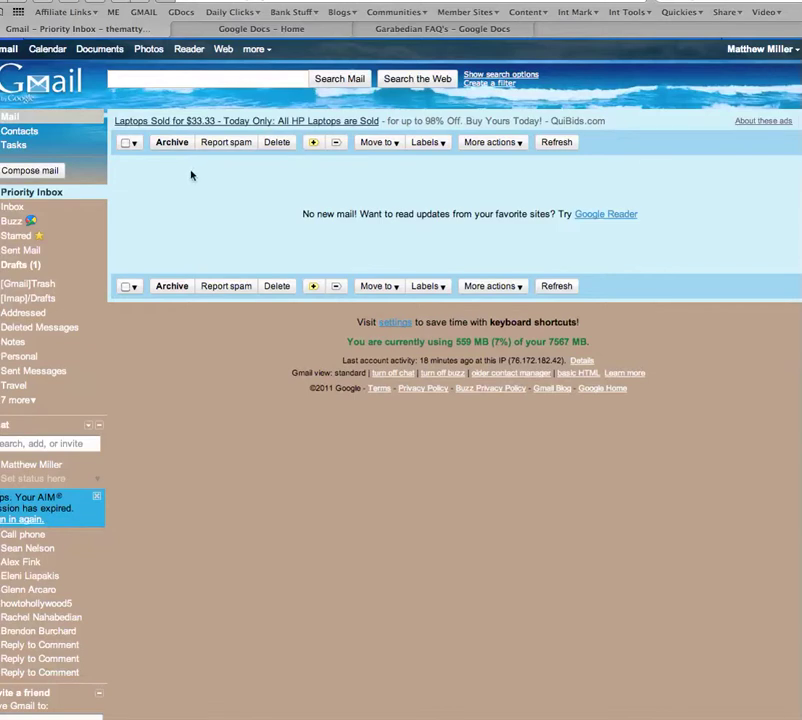
Sign out of Gmail and sign back in under the other account with its username and password
click(766, 51)
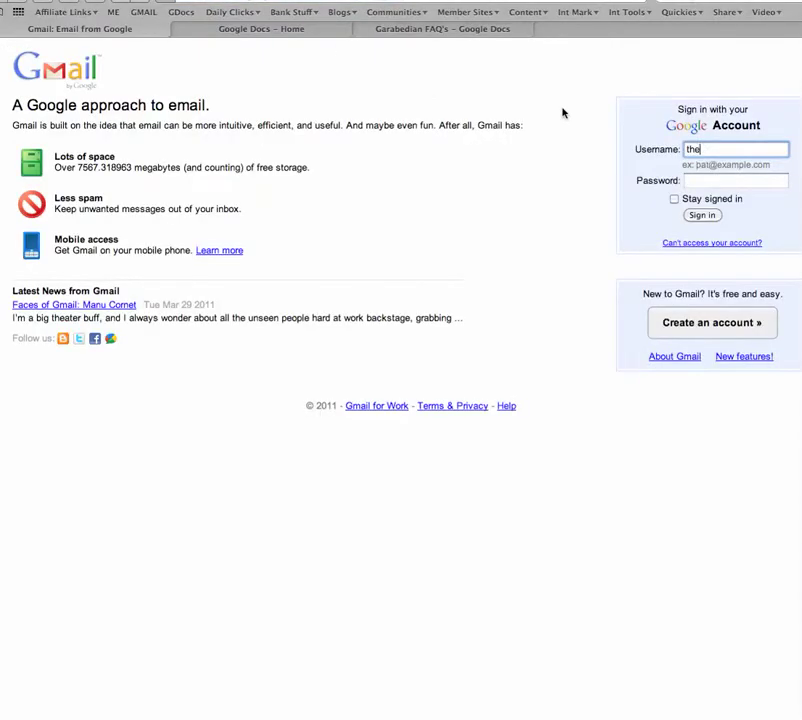
key(Tab)
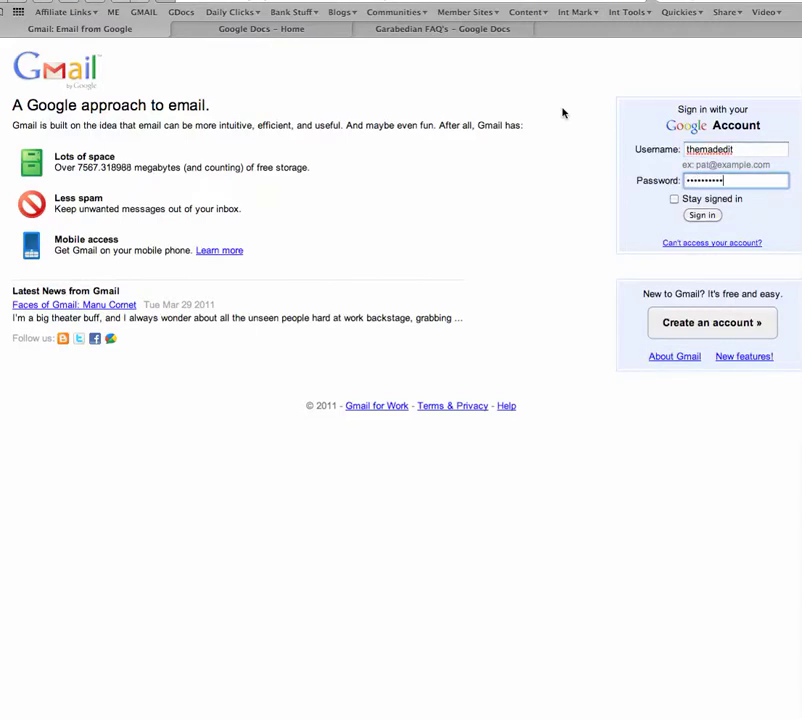
key(Return)
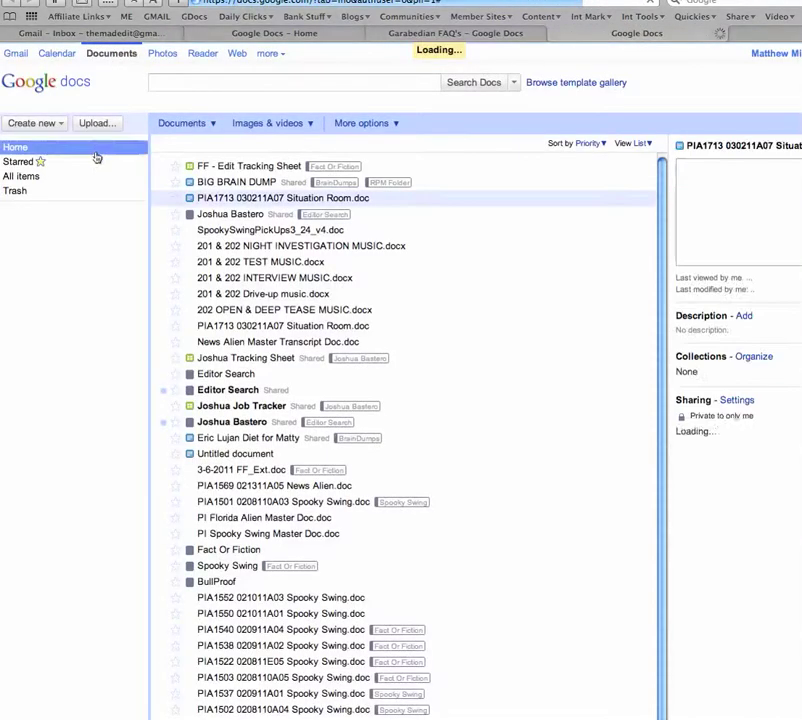
click(35, 123)
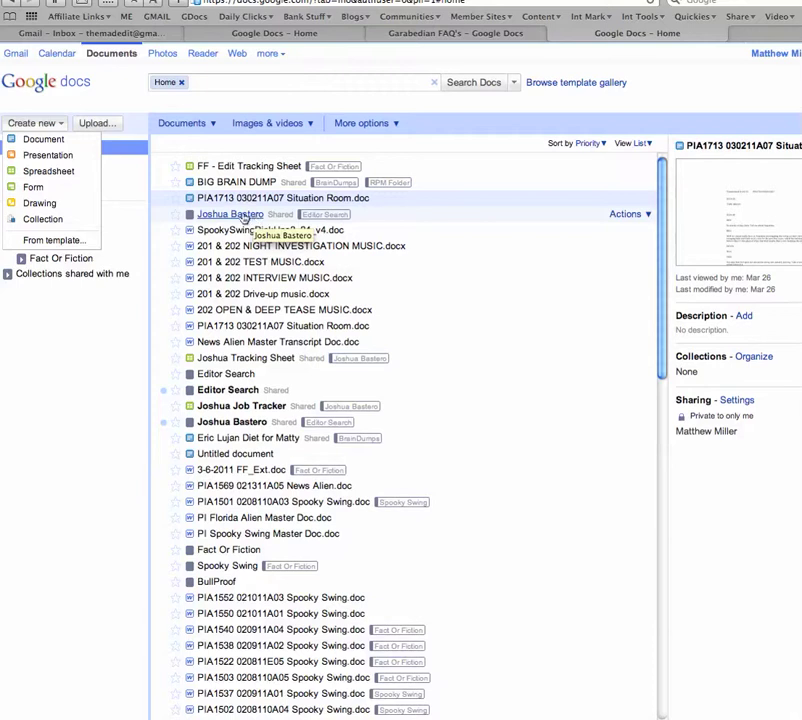
Add FF - Edit Tracking Sheet to an additional shared collection in the sidebar
click(485, 247)
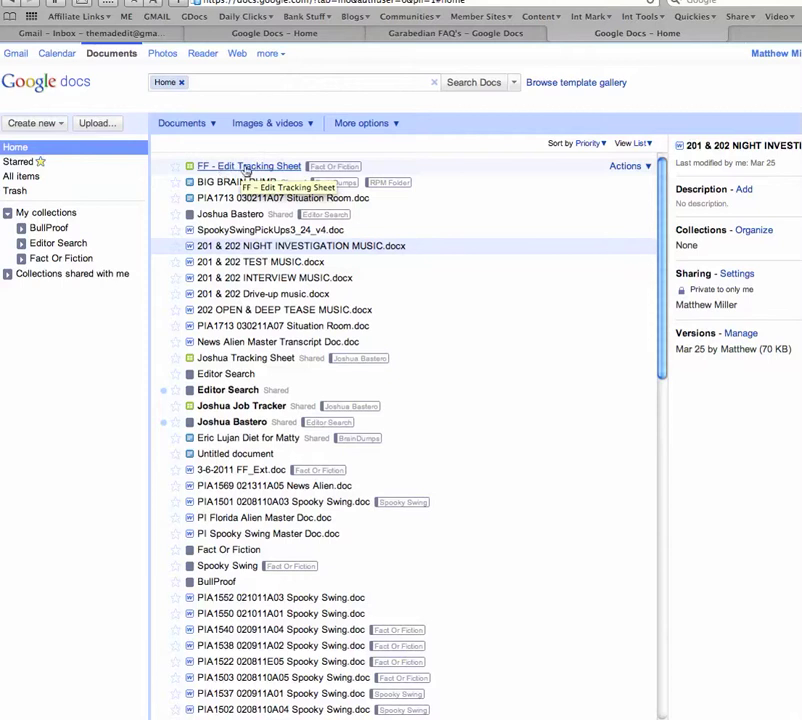
drag(247, 168, 240, 218)
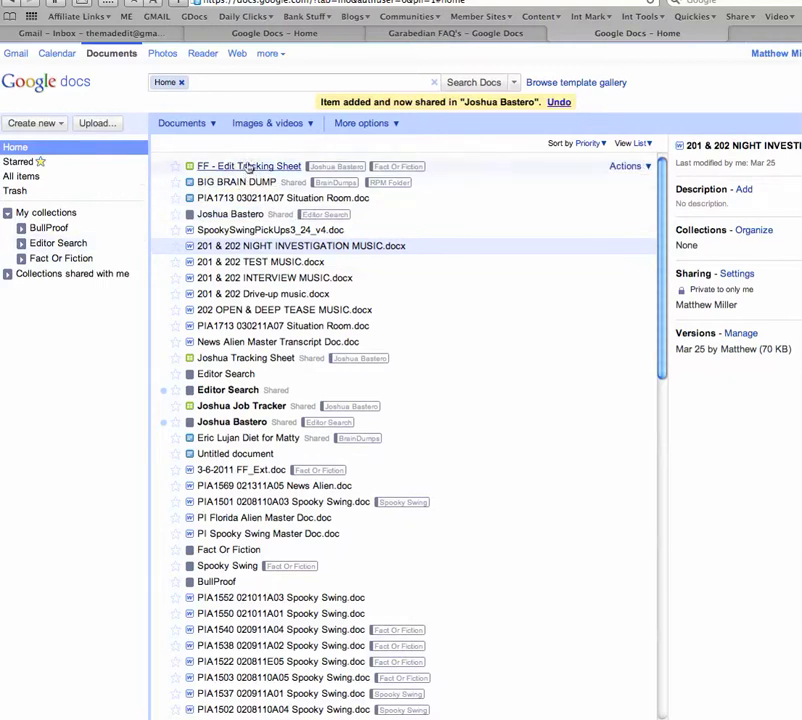
drag(227, 166, 25, 261)
click(22, 245)
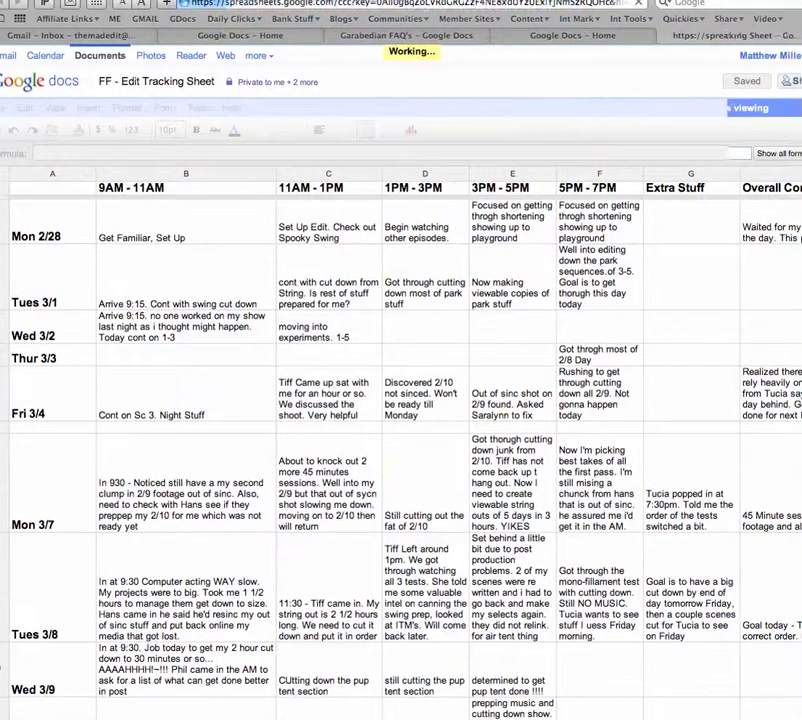
scroll(300, 328, down, 1)
scroll(300, 330, down, 15)
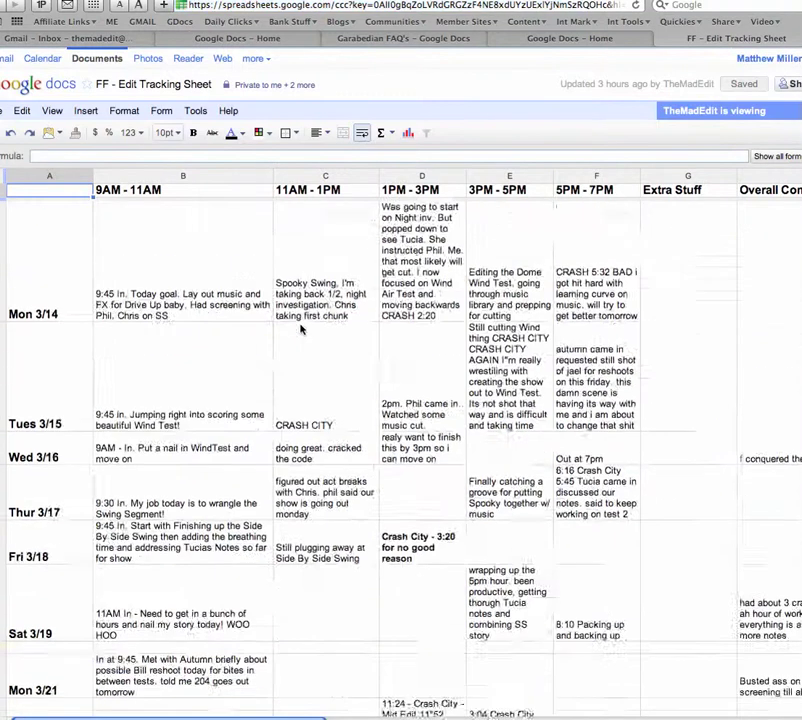
scroll(300, 328, up, 12)
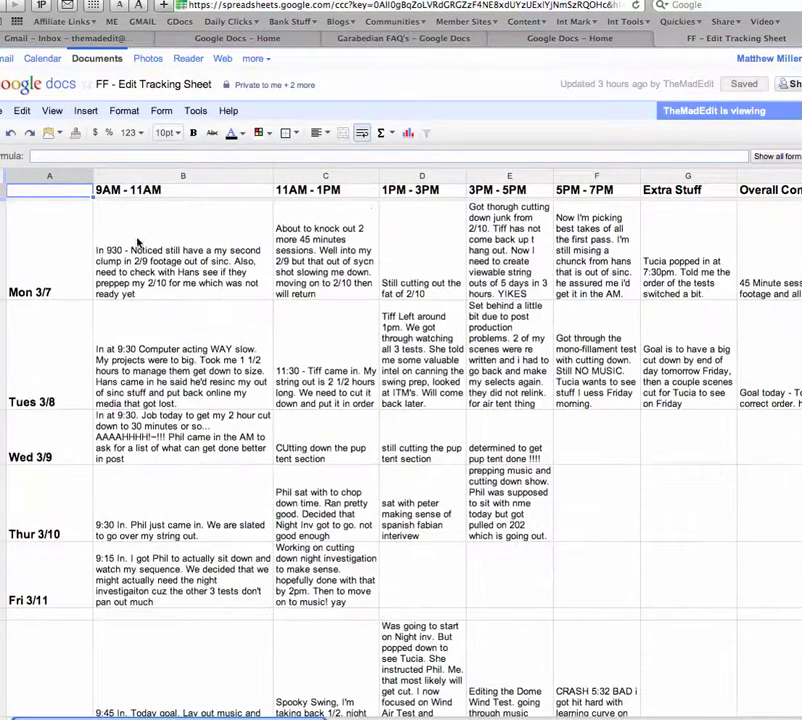
click(131, 195)
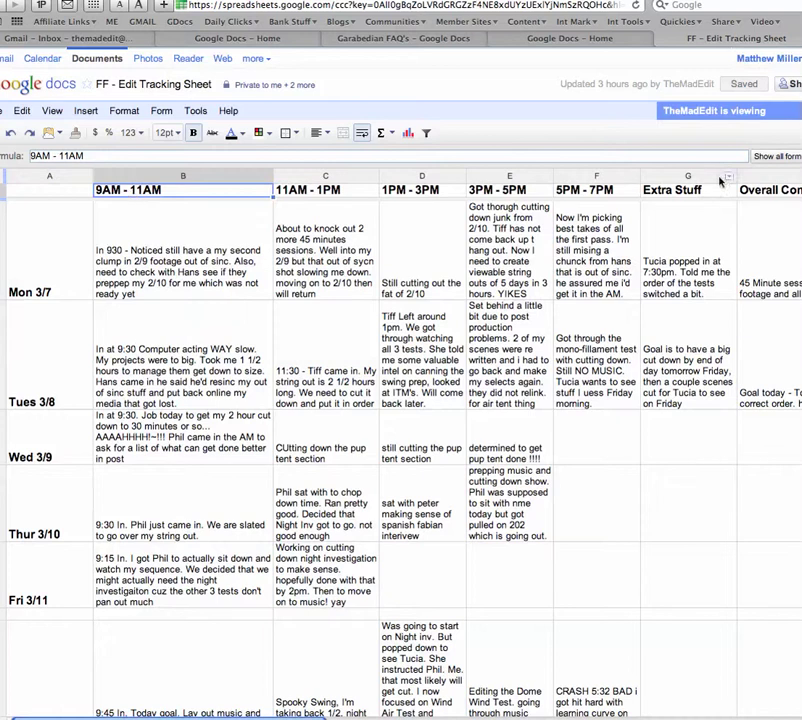
click(591, 197)
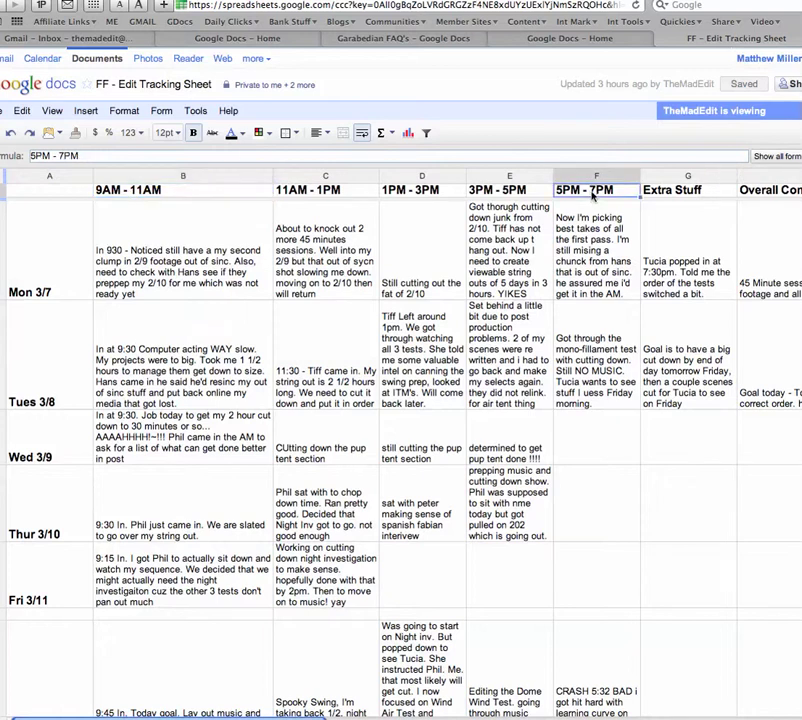
click(90, 272)
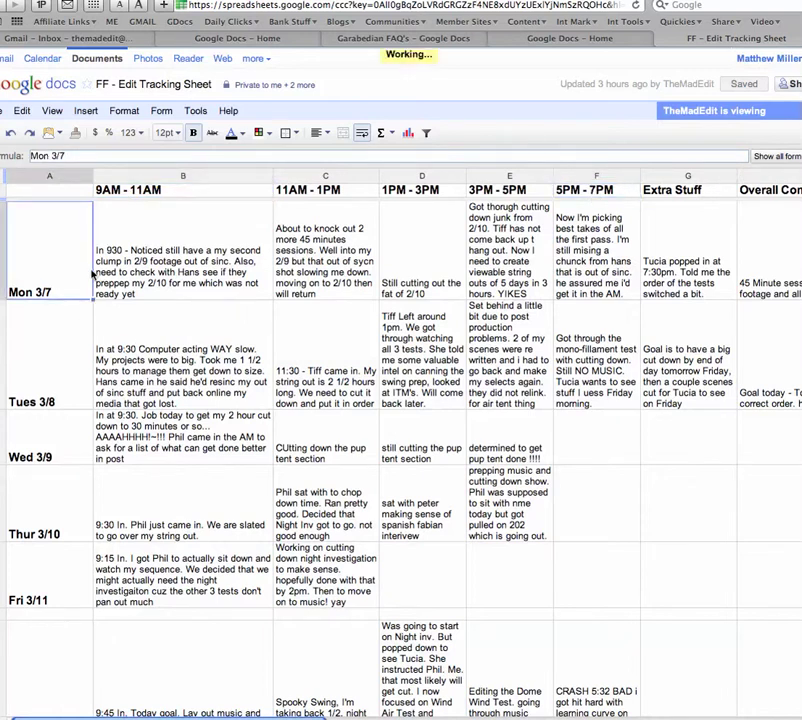
click(62, 355)
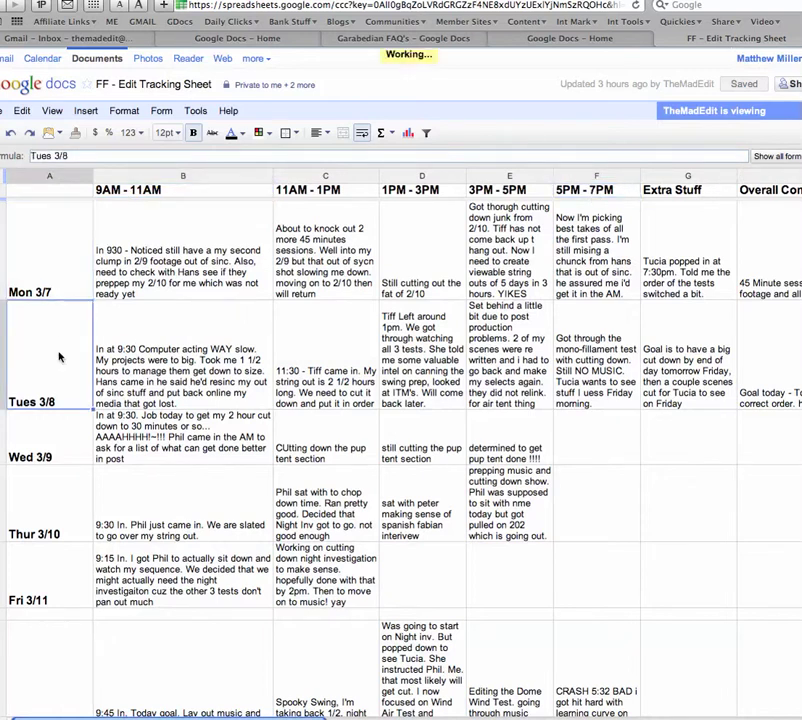
click(58, 440)
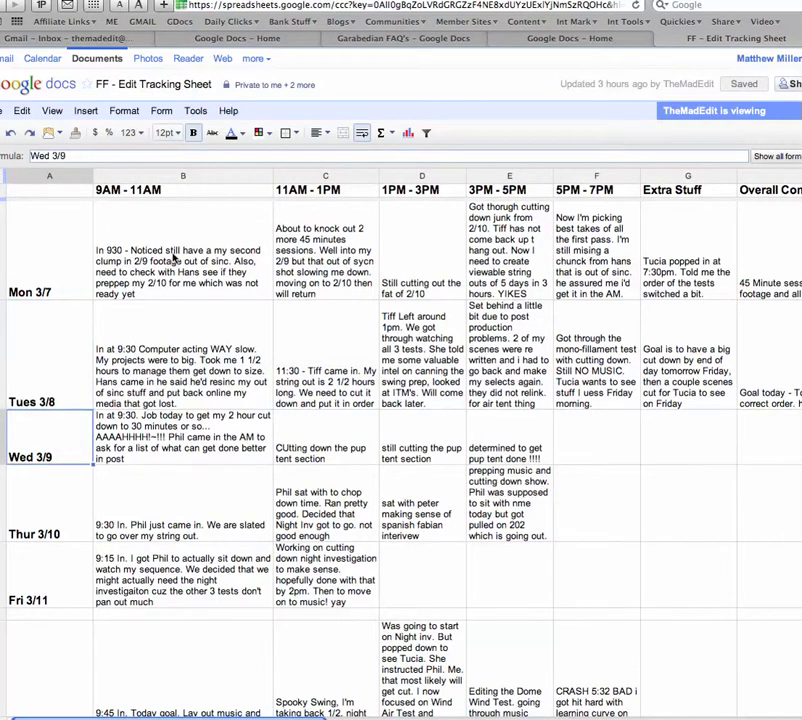
click(173, 258)
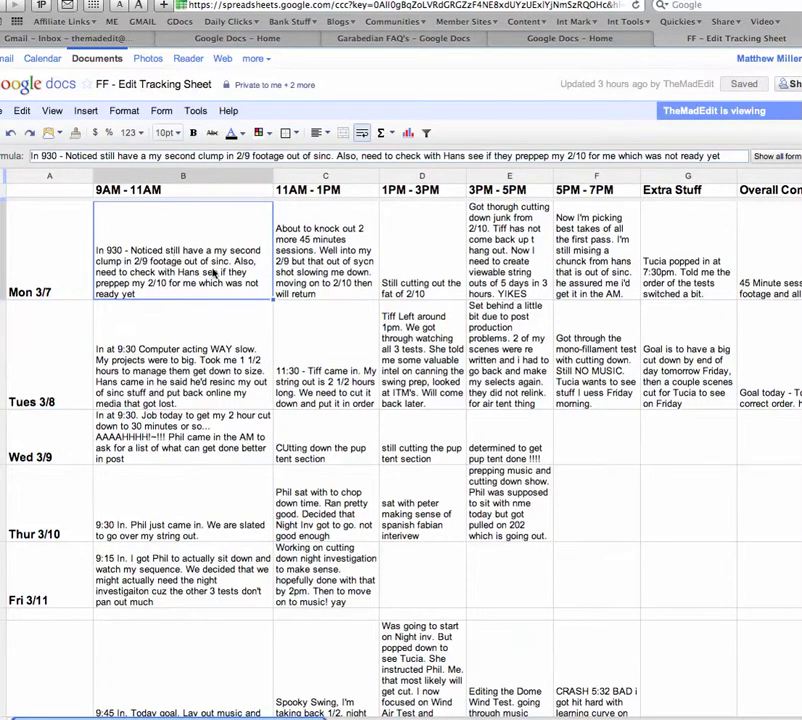
click(337, 256)
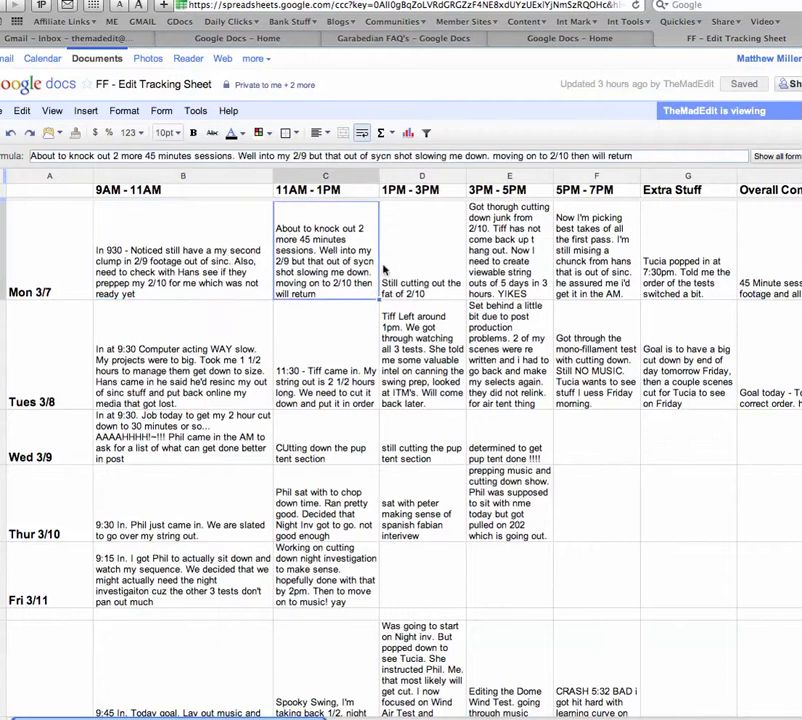
click(428, 254)
click(490, 248)
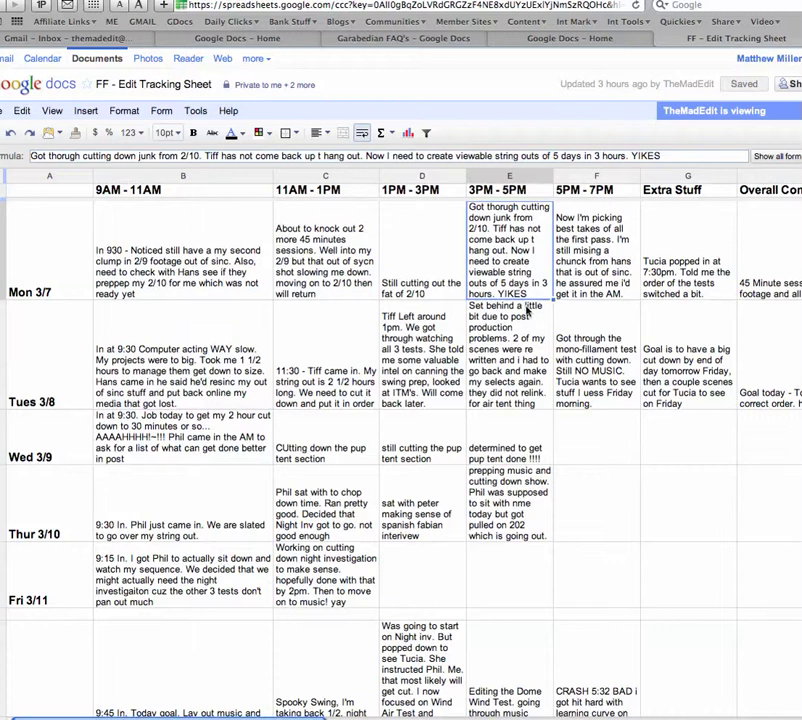
click(418, 575)
key(Right)
key(Right)
key(Right)
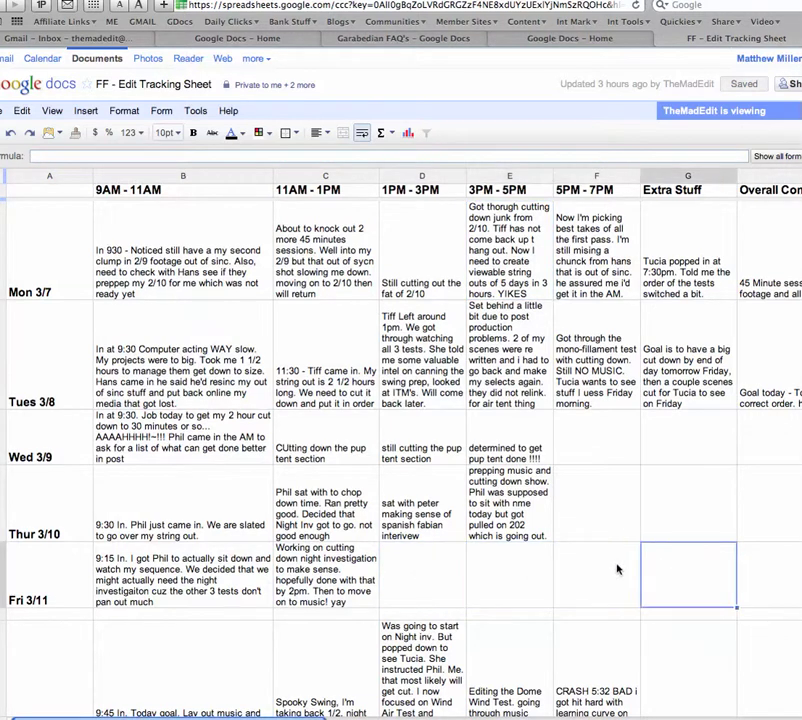
key(Left)
key(Left)
key(Left)
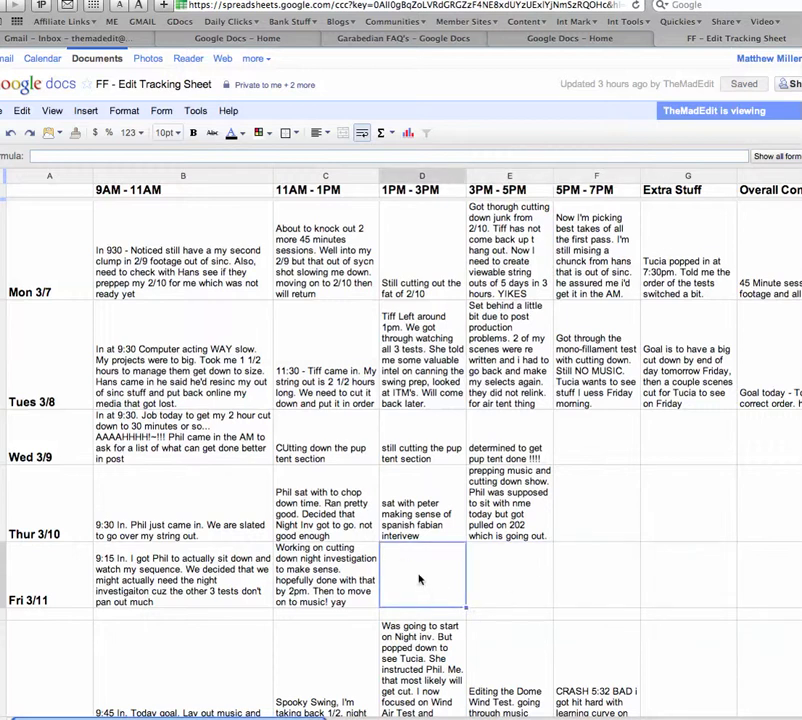
click(326, 243)
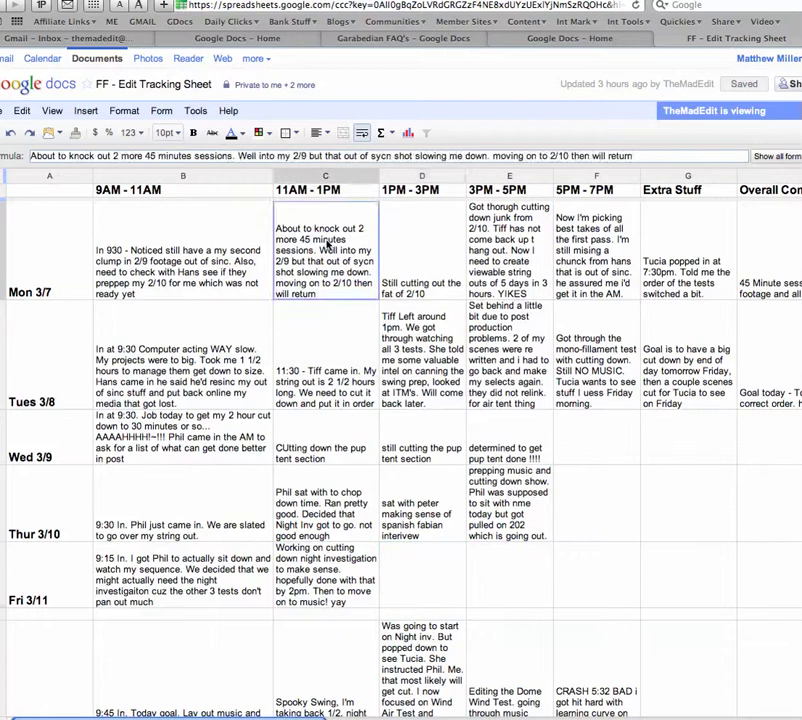
click(425, 251)
click(510, 250)
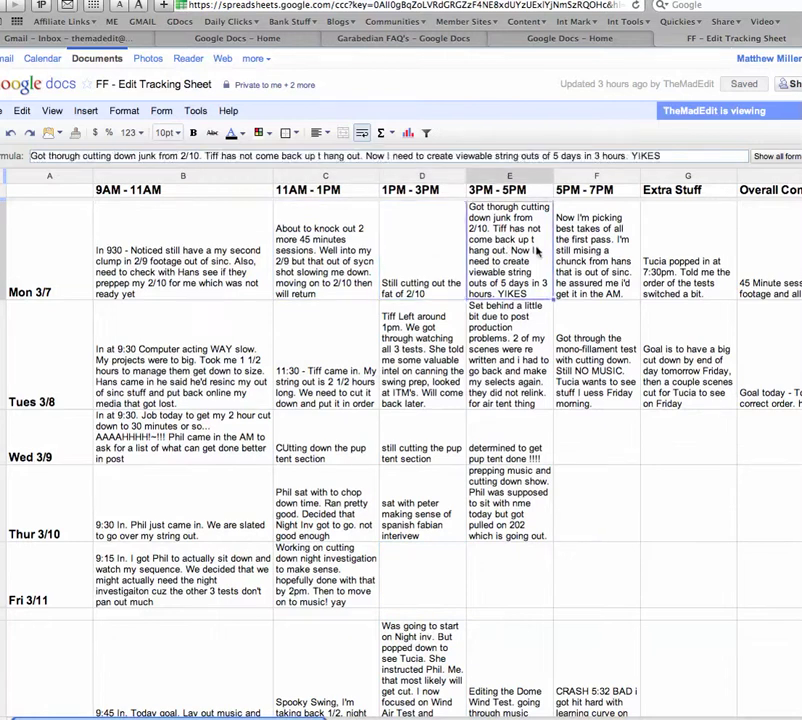
click(585, 253)
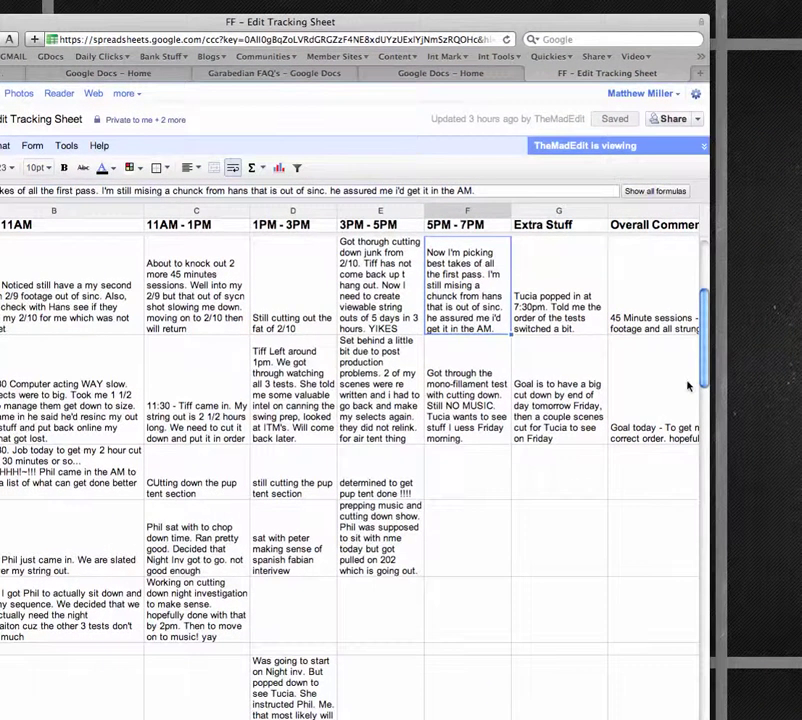
scroll(350, 450, right, 3)
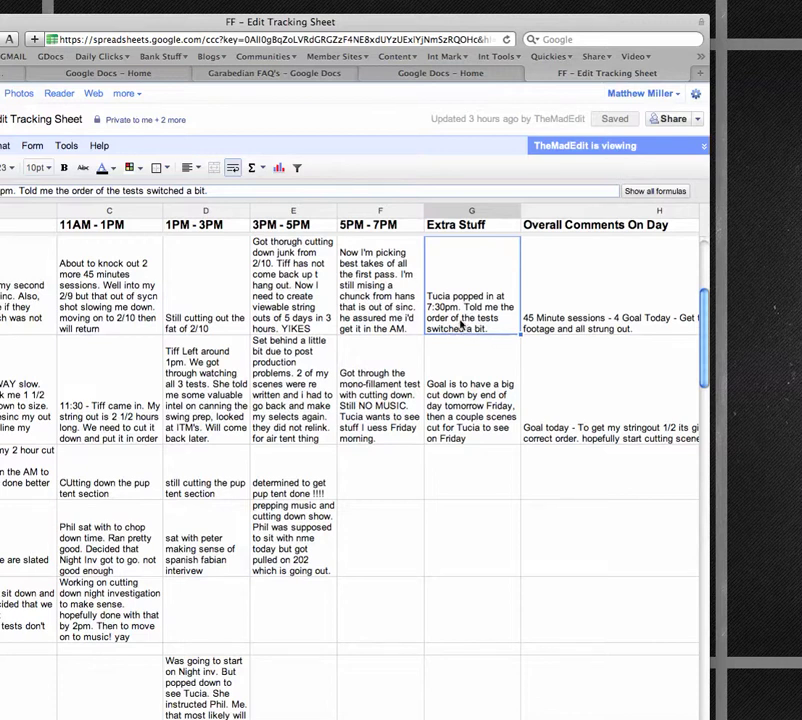
double_click(457, 297)
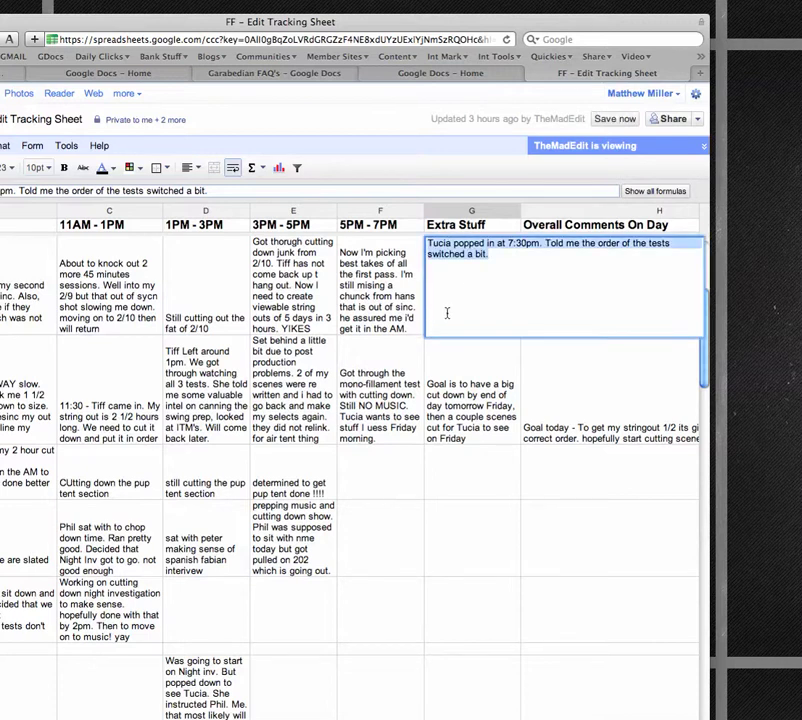
click(401, 288)
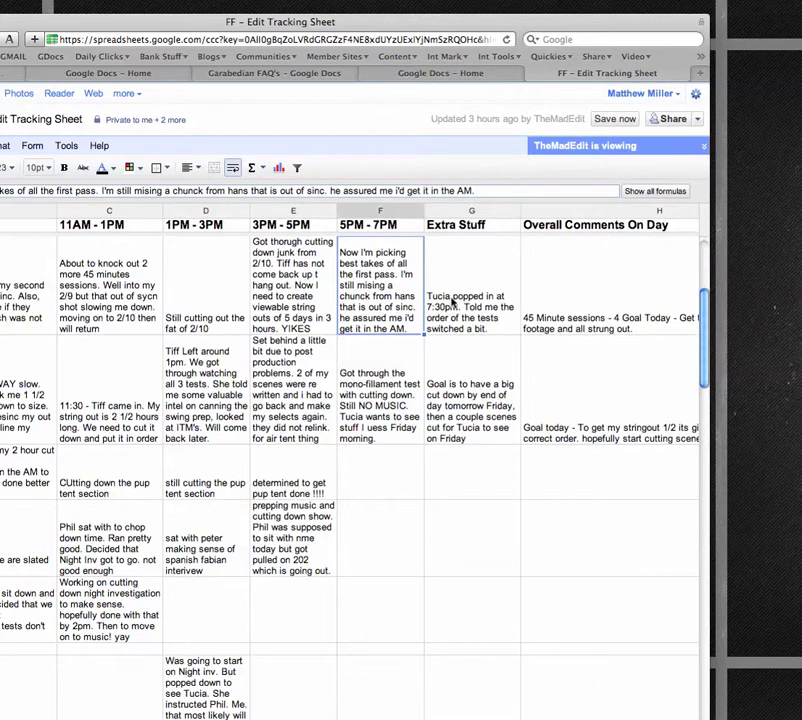
click(566, 288)
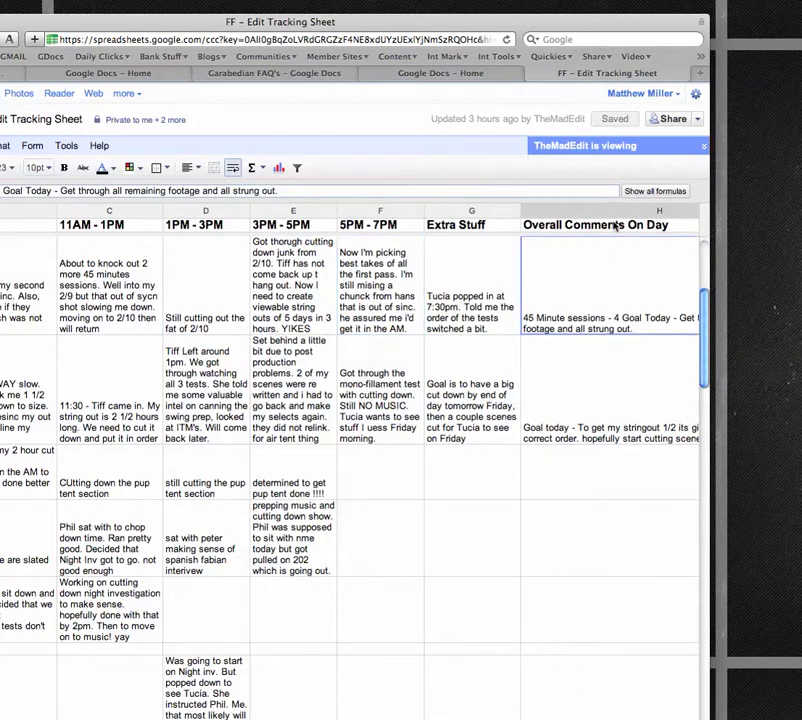
drag(101, 20, 235, 13)
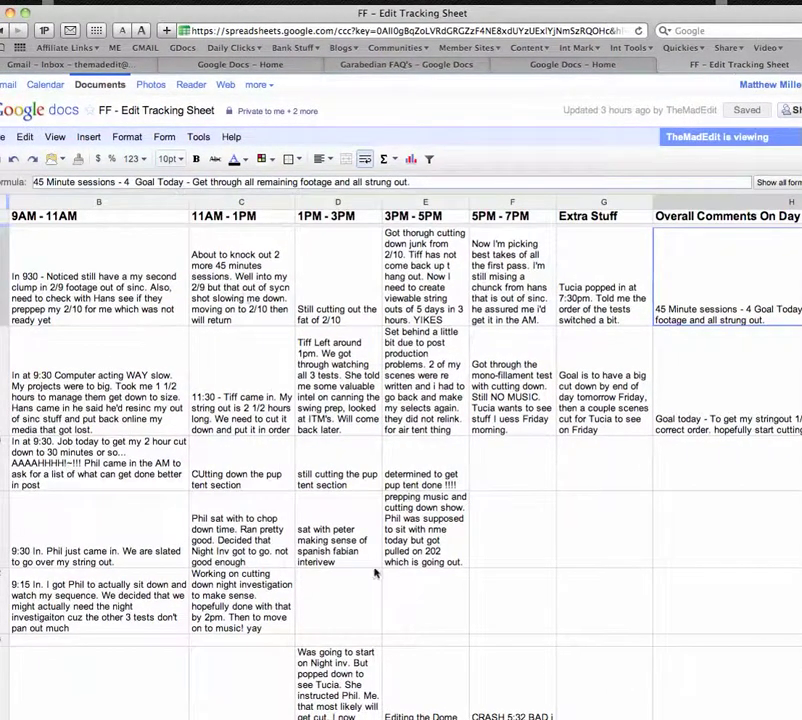
scroll(254, 449, down, 15)
scroll(254, 449, up, 15)
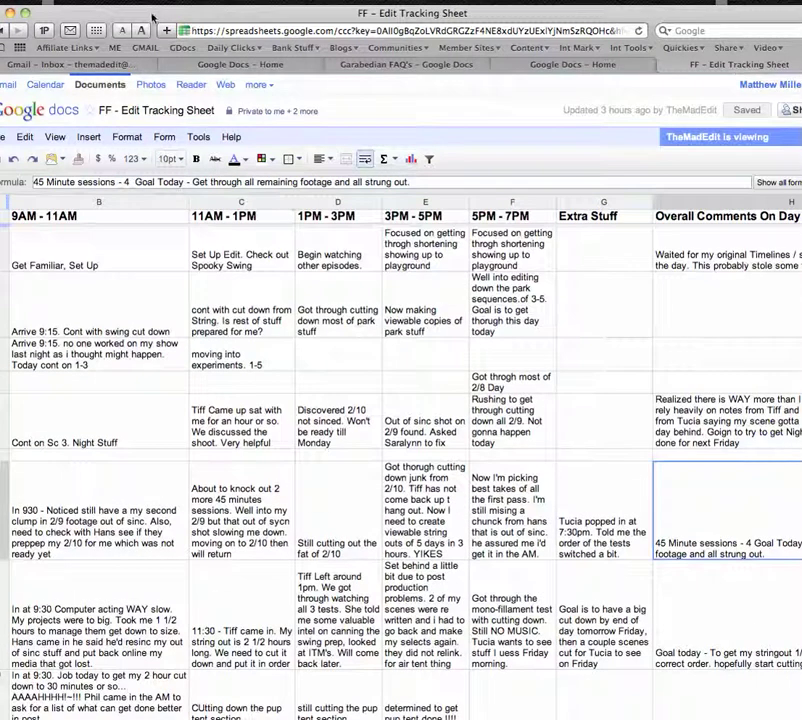
drag(153, 18, 180, 17)
scroll(165, 508, left, 2)
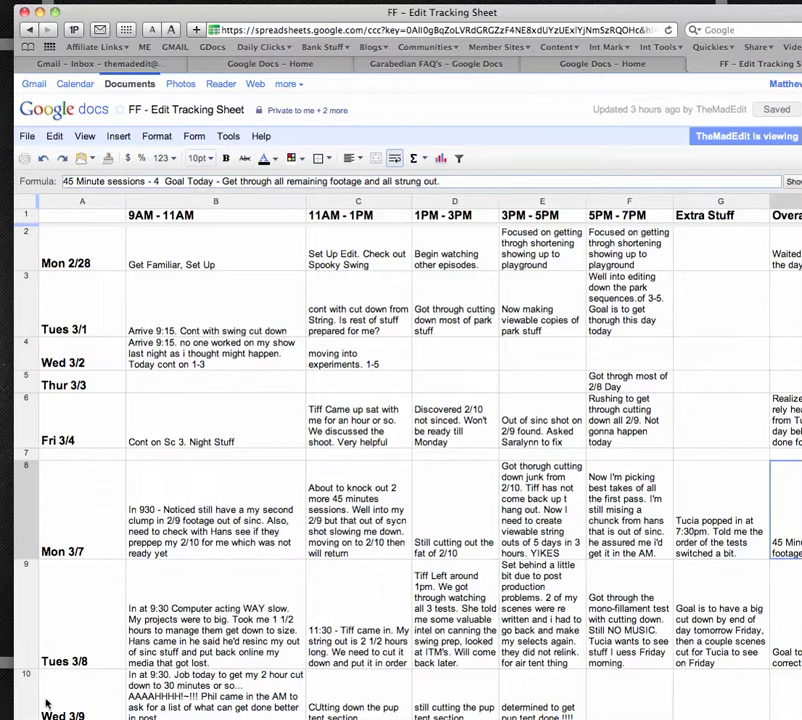
scroll(50, 680, down, 5)
scroll(110, 695, up, 5)
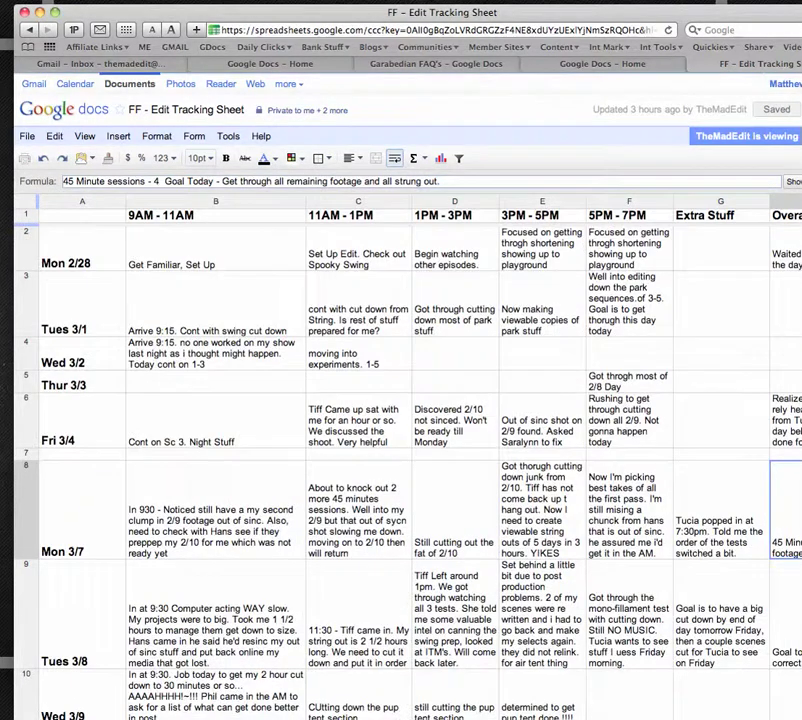